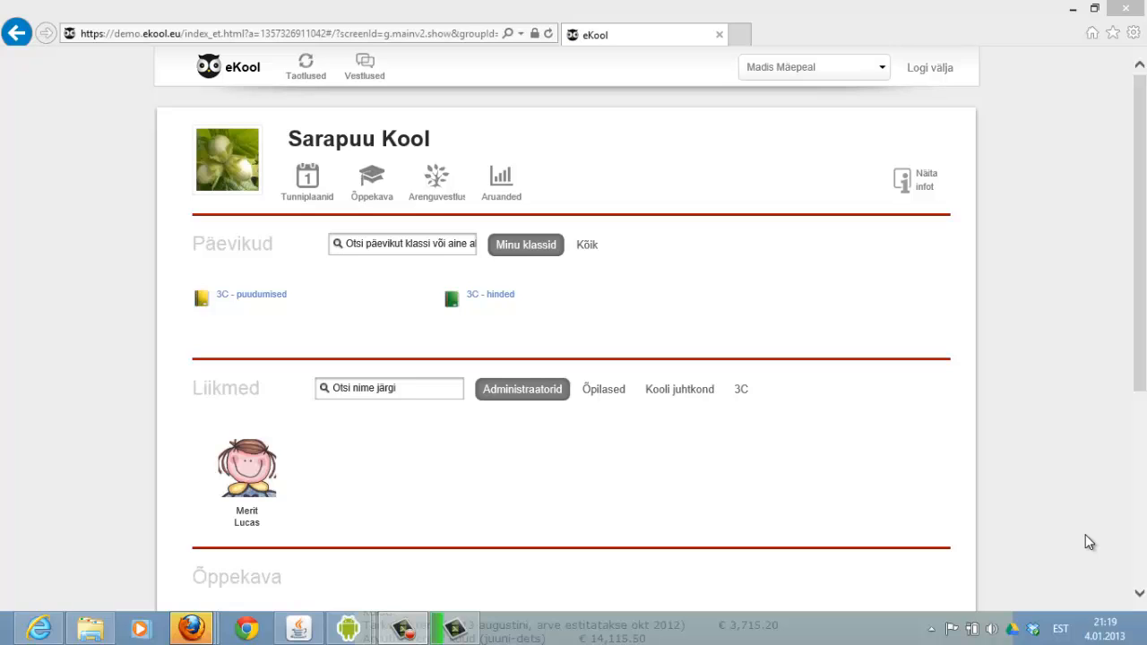
Step: In the development conversations, open the second student in "3c vestlus sügisel" and start that student's conversation
click(430, 174)
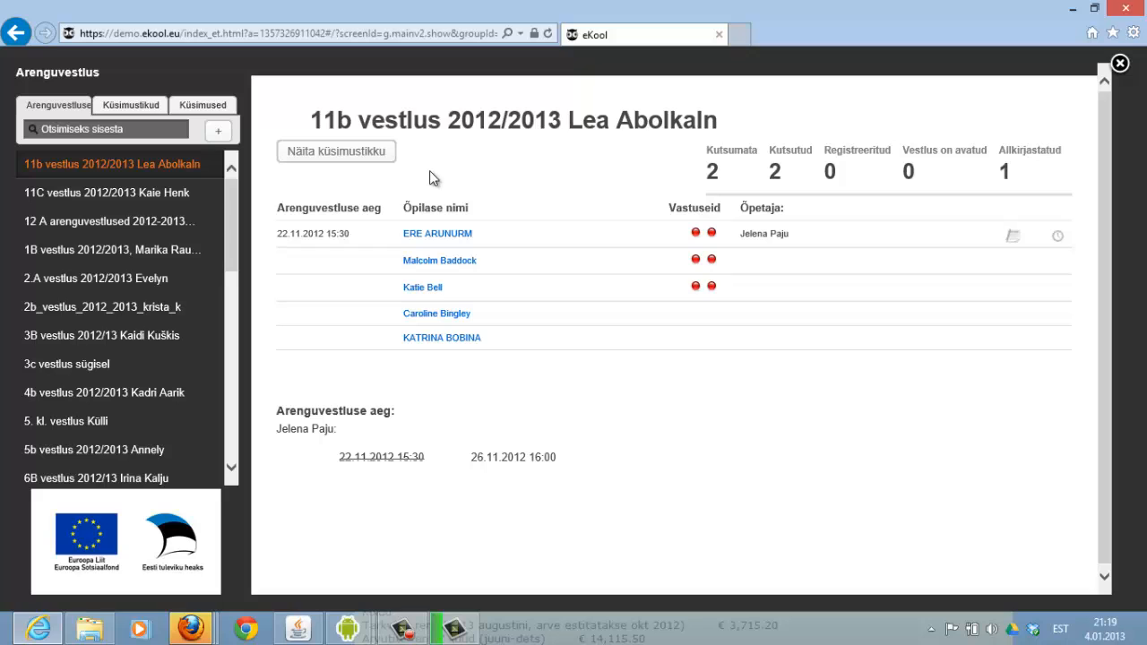
click(81, 364)
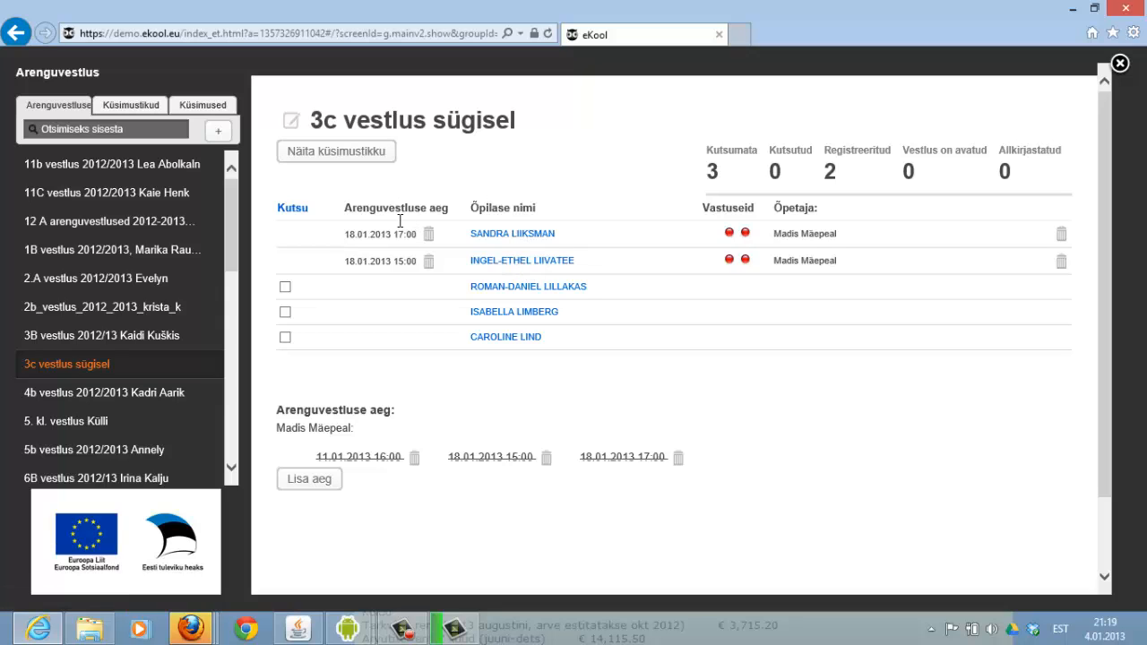
click(509, 262)
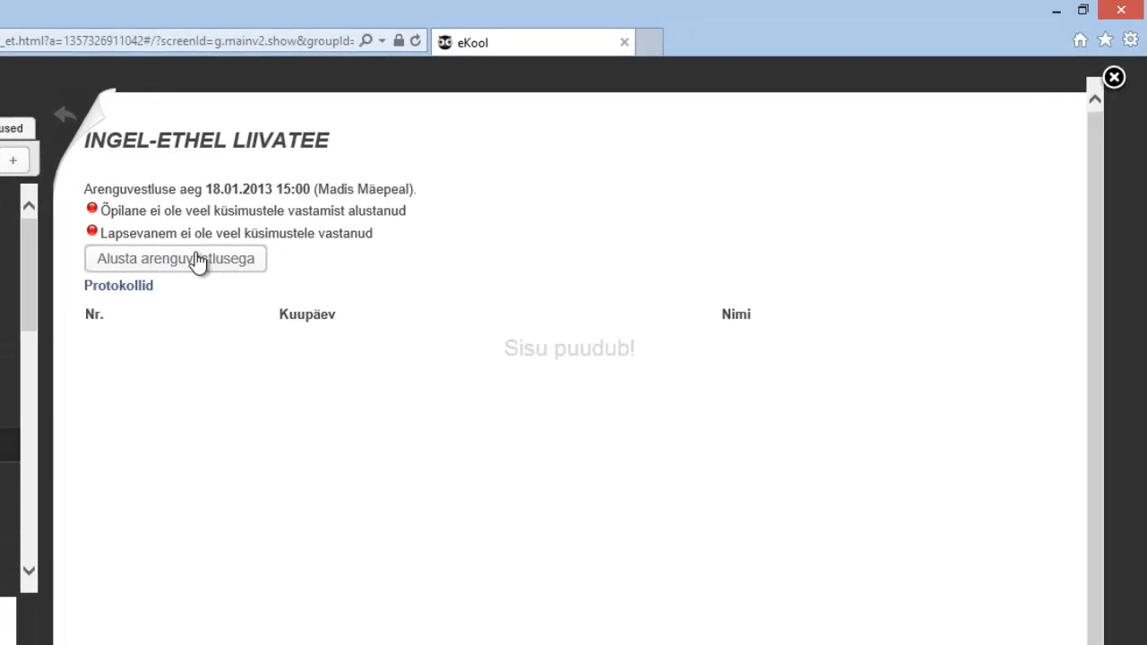
click(199, 261)
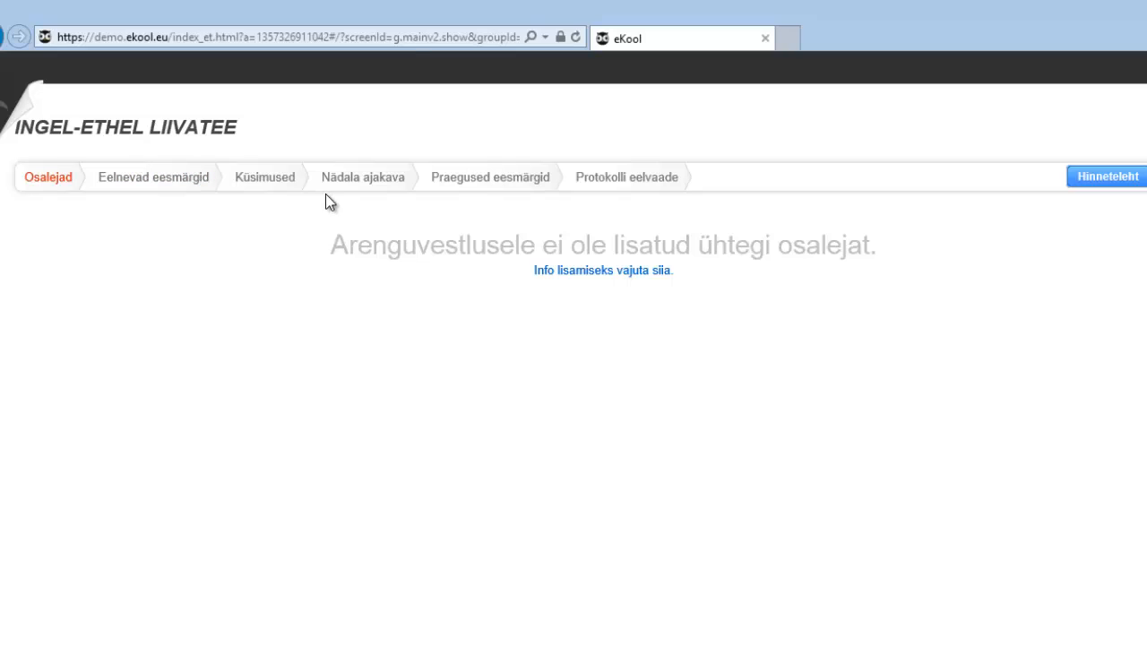
Step: Review the student's grade report, close it, and open the form for adding the conversation's participant details
click(1103, 185)
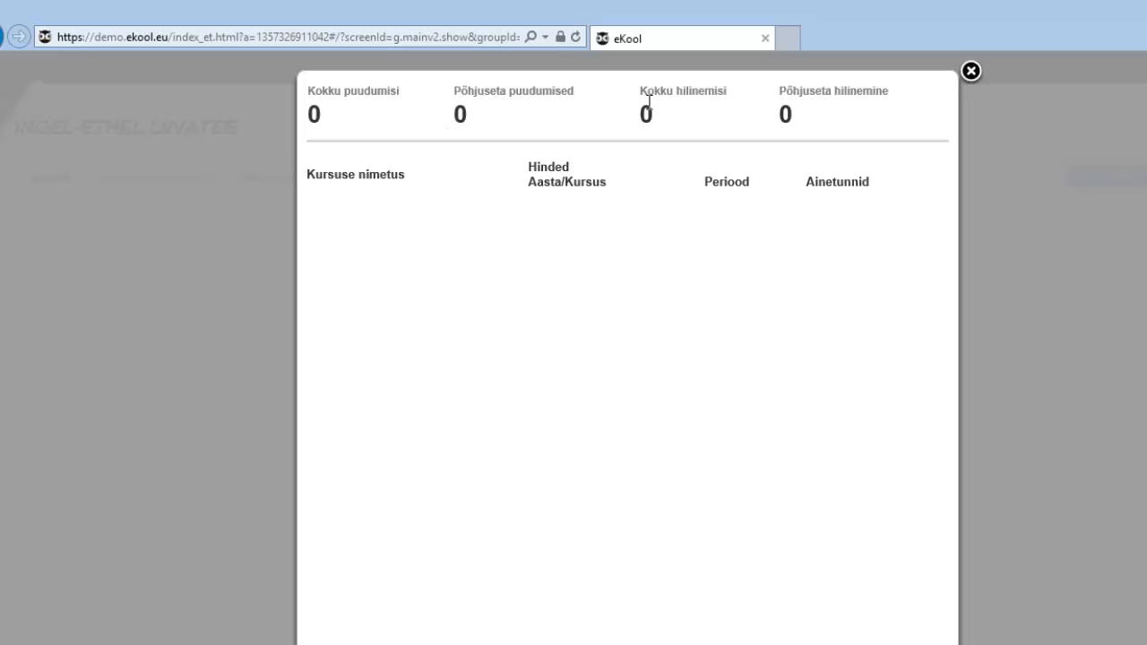
click(971, 72)
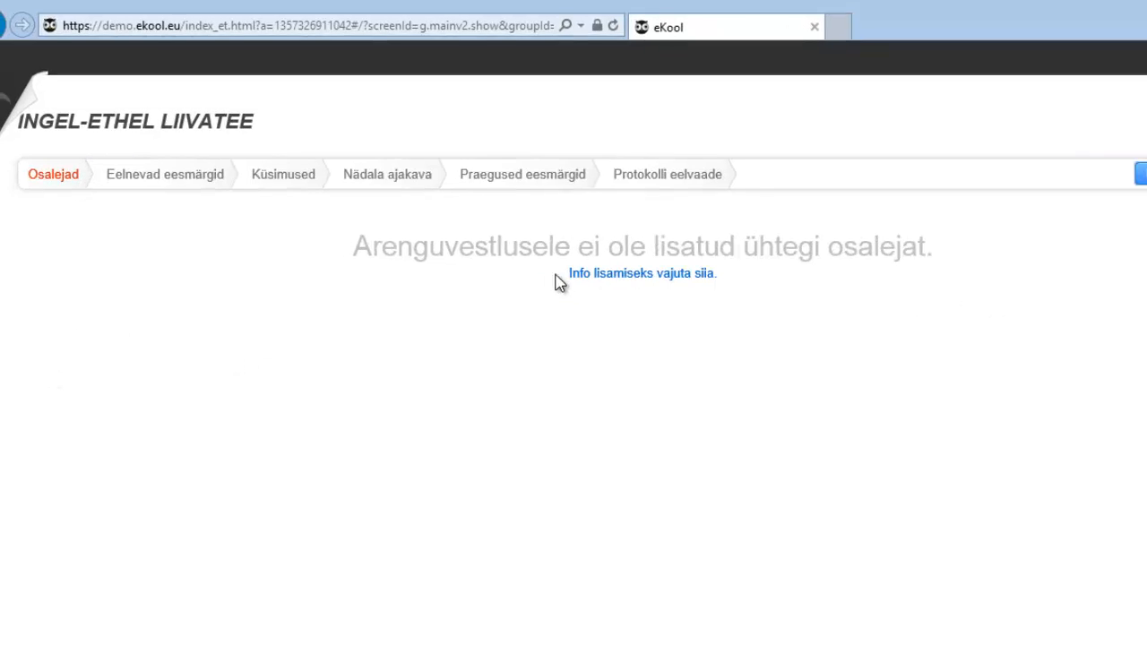
click(631, 273)
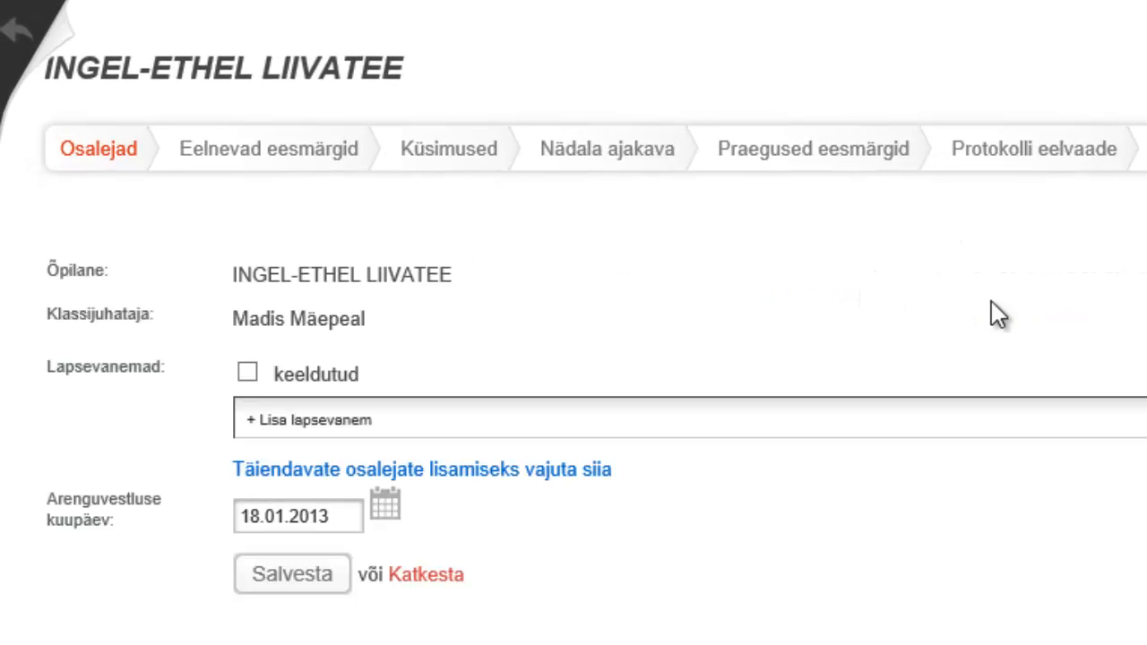
Step: Try to look up a parent with the search term "Isa" and clear the entry
click(318, 420)
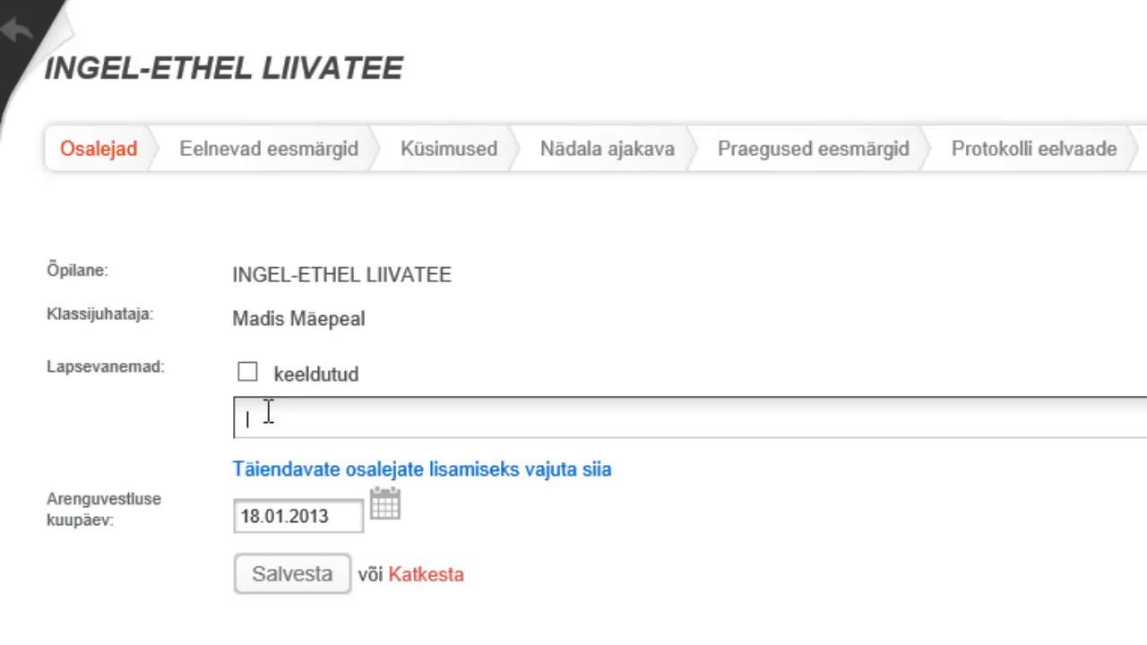
text(Isa)
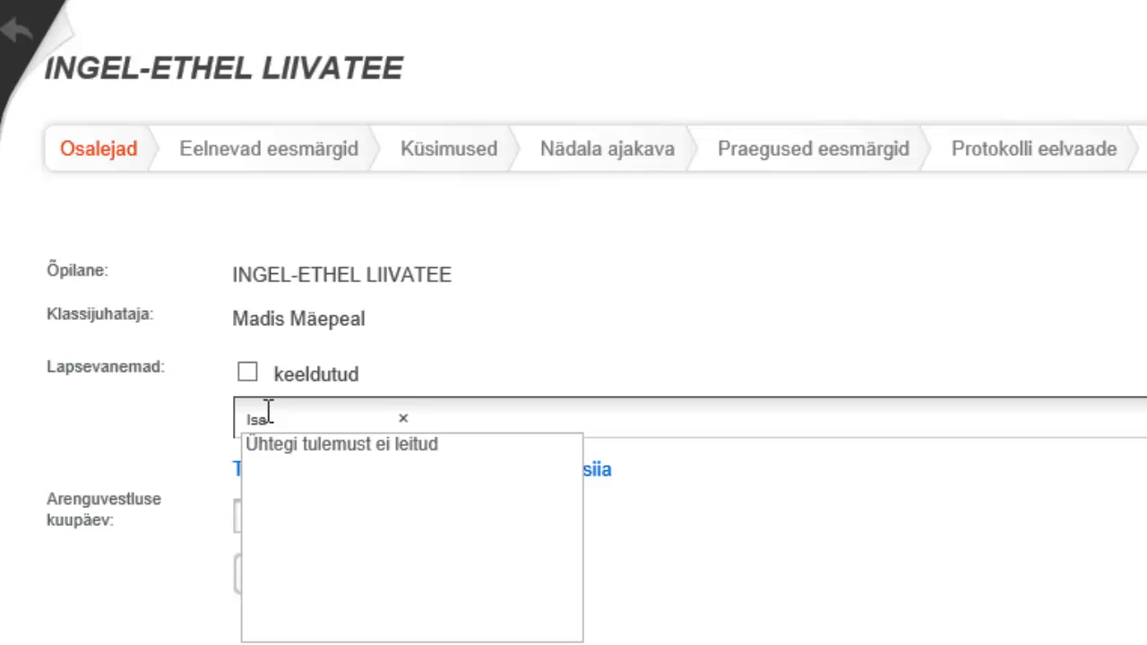
key(BackSpace)
key(BackSpace)
key(BackSpace)
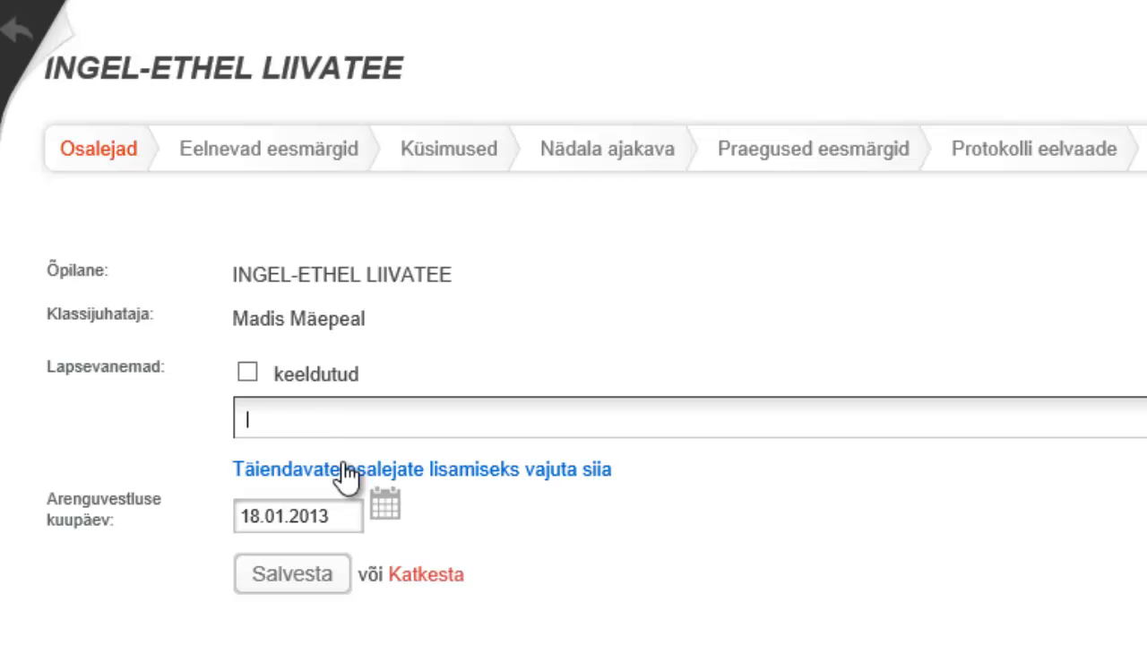
Step: Add the father as an additional participant by entering his name as free text, and save the participant details
click(345, 478)
click(332, 471)
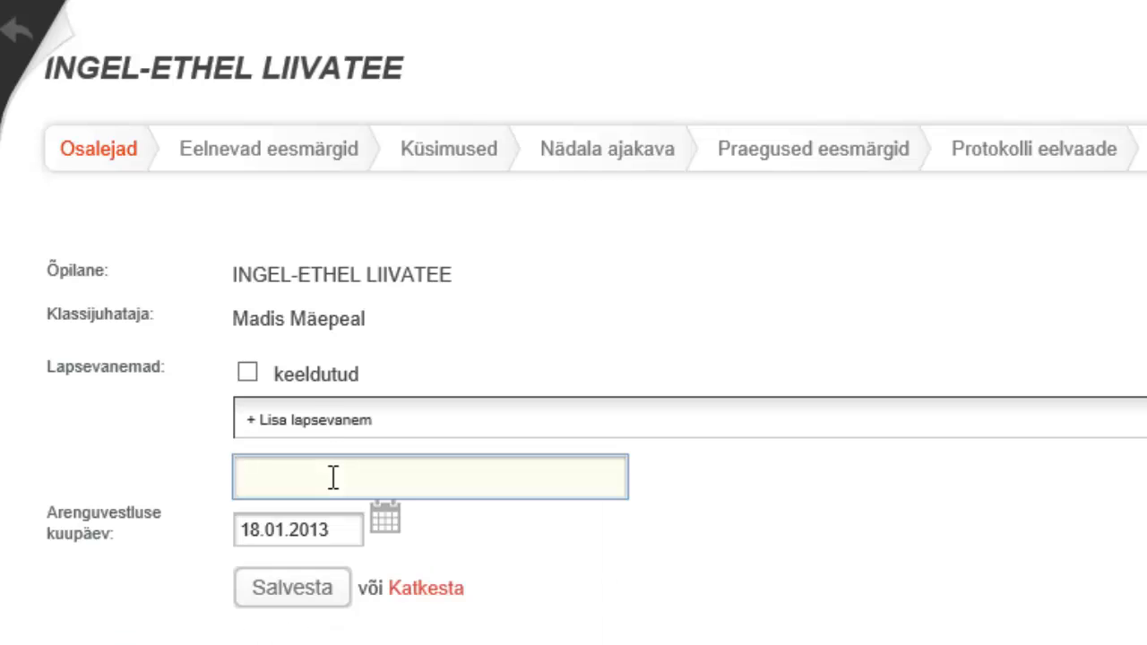
text(Isa)
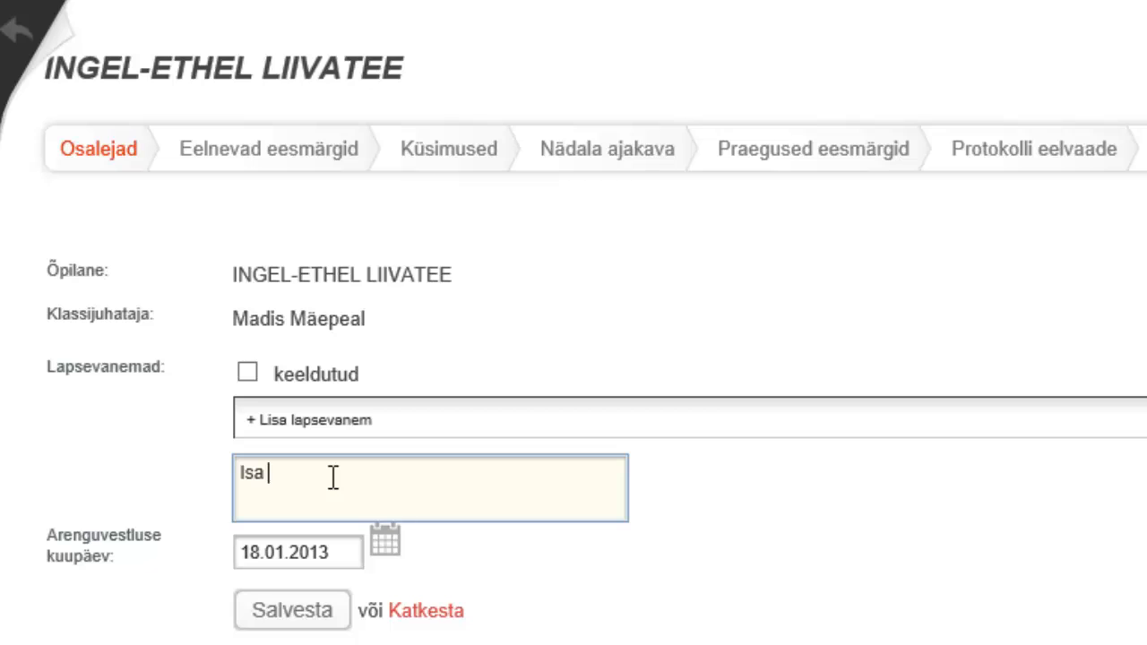
text( M)
key(BackSpace)
key(BackSpace)
text(Liivatee)
click(304, 610)
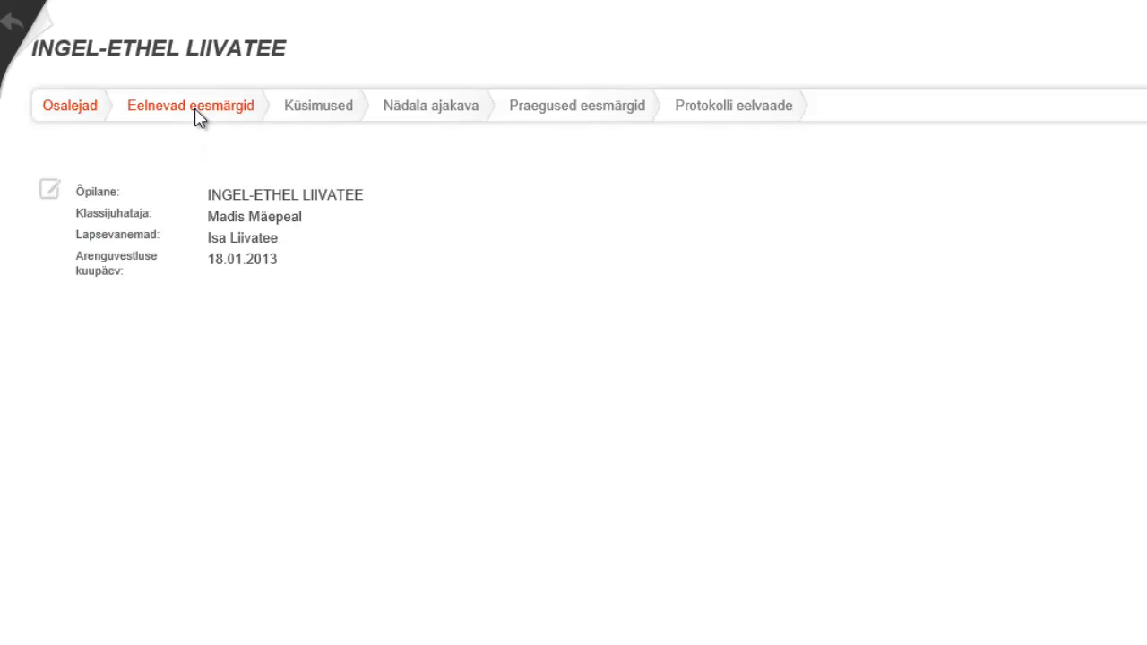
Step: Check the student's previous goals, and open the first question under "A Sissejuhatus" in the questions section
click(195, 110)
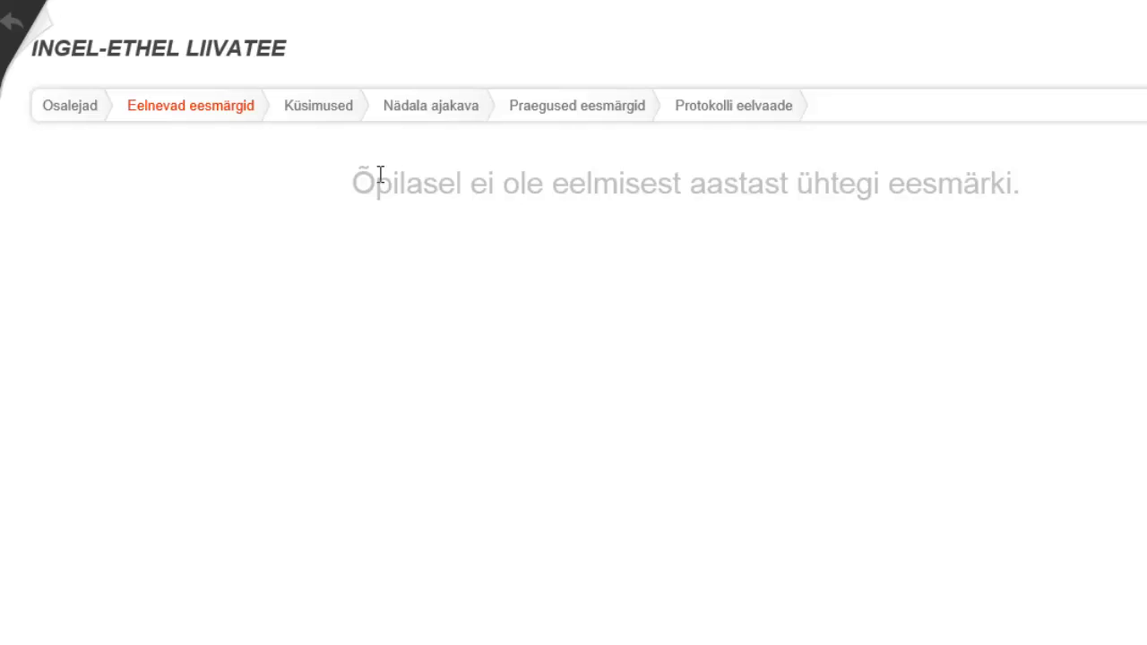
click(328, 108)
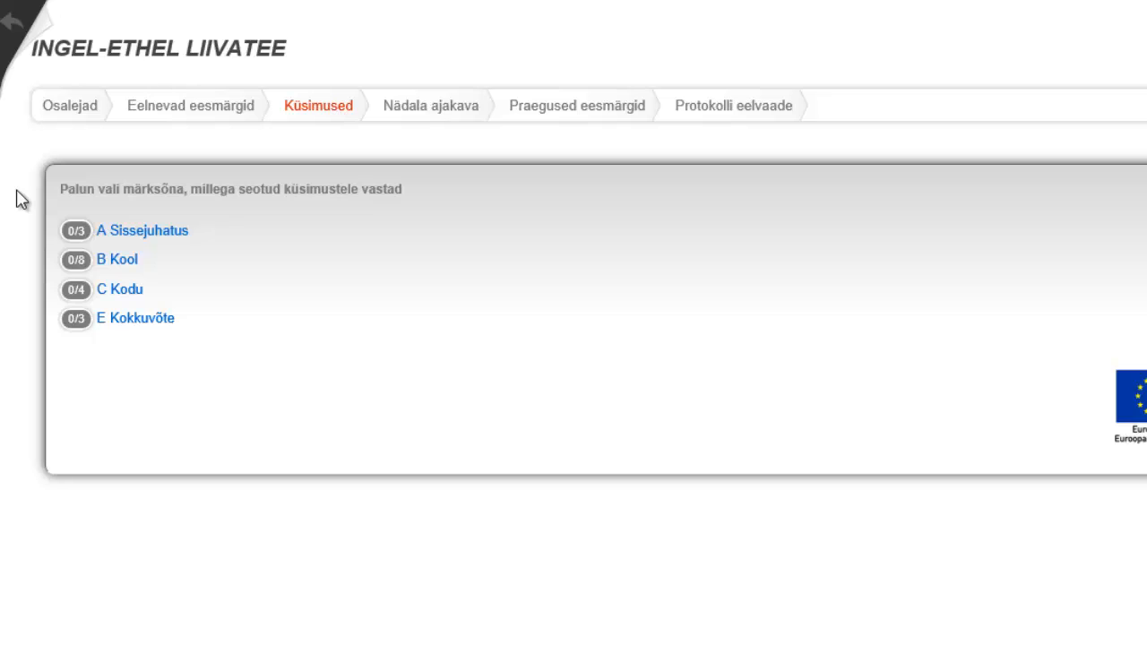
click(128, 231)
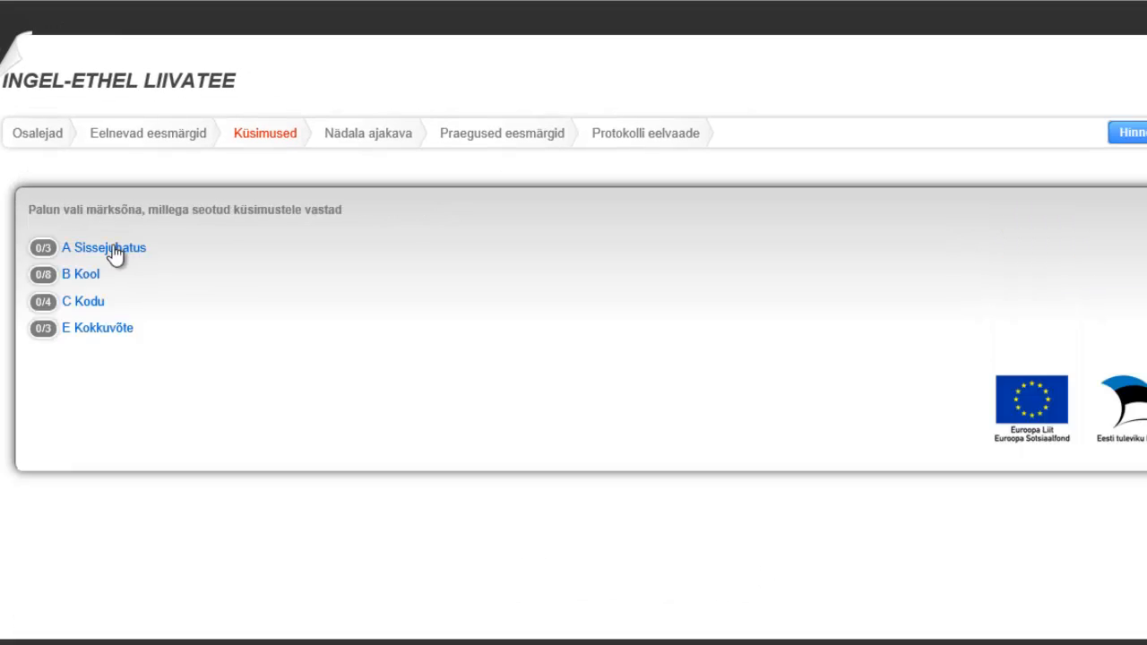
click(113, 248)
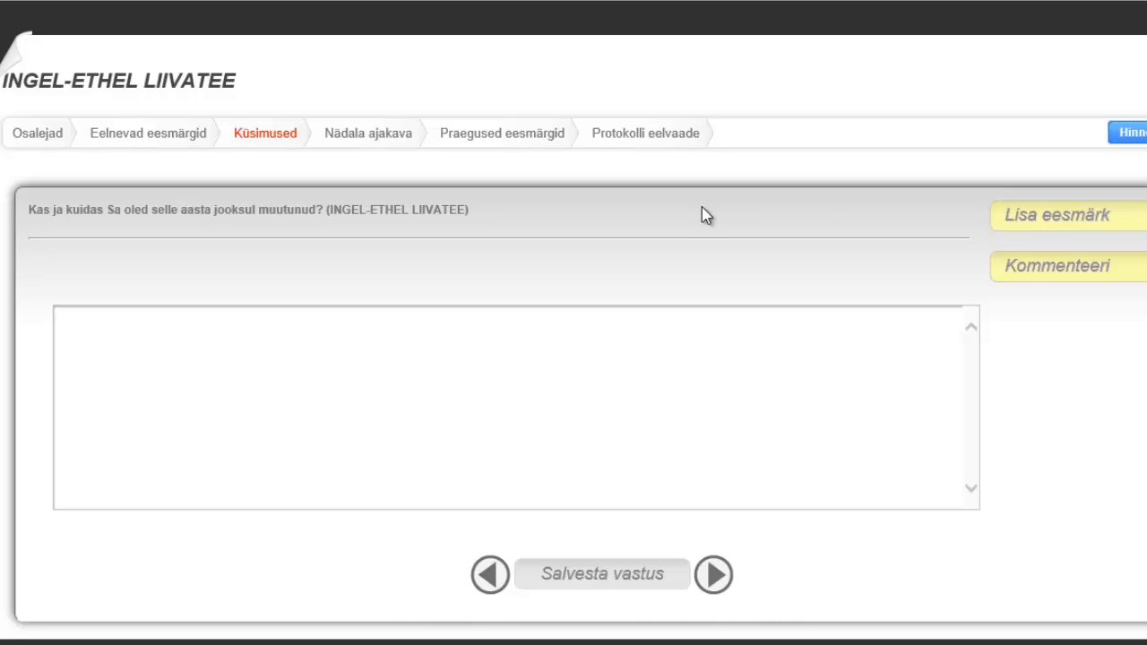
Step: Add the comment "Kommentaar" to the question about how the student has changed this year, and save it
click(1060, 278)
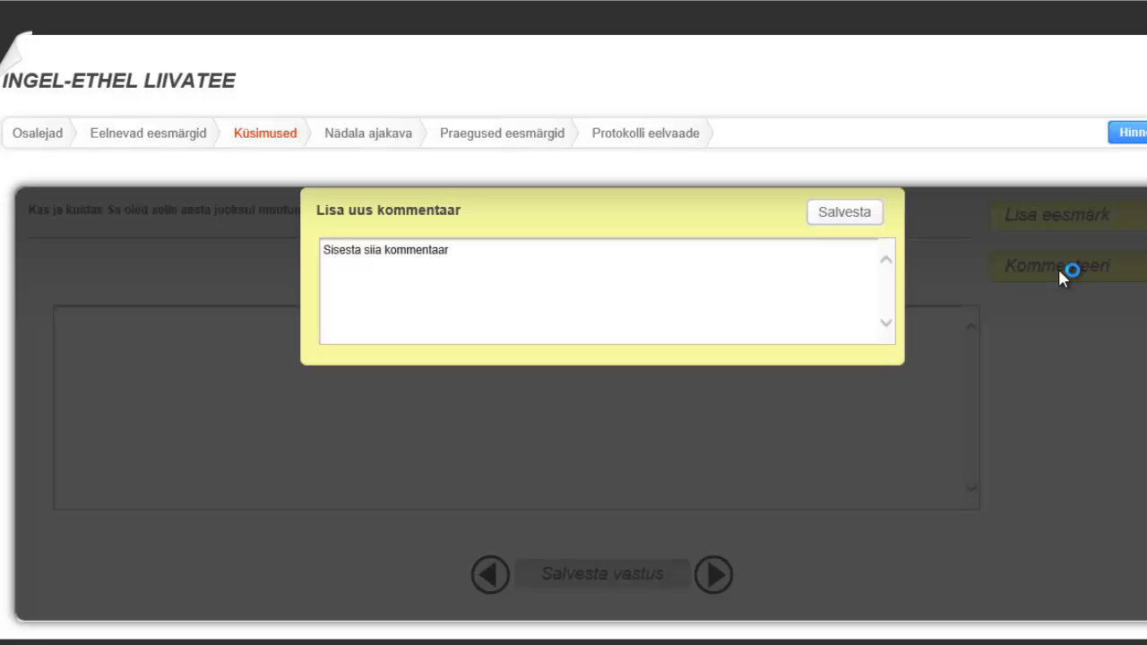
click(622, 272)
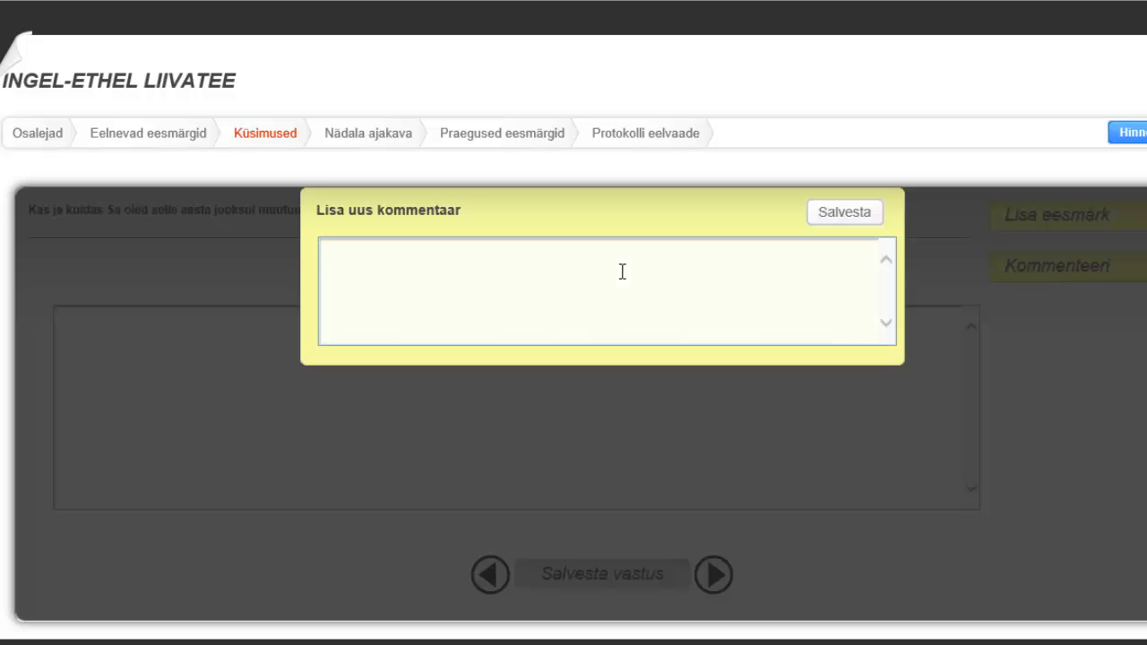
text(Kommnetaar)
click(361, 255)
key(BackSpace)
key(Right)
text(n)
click(855, 219)
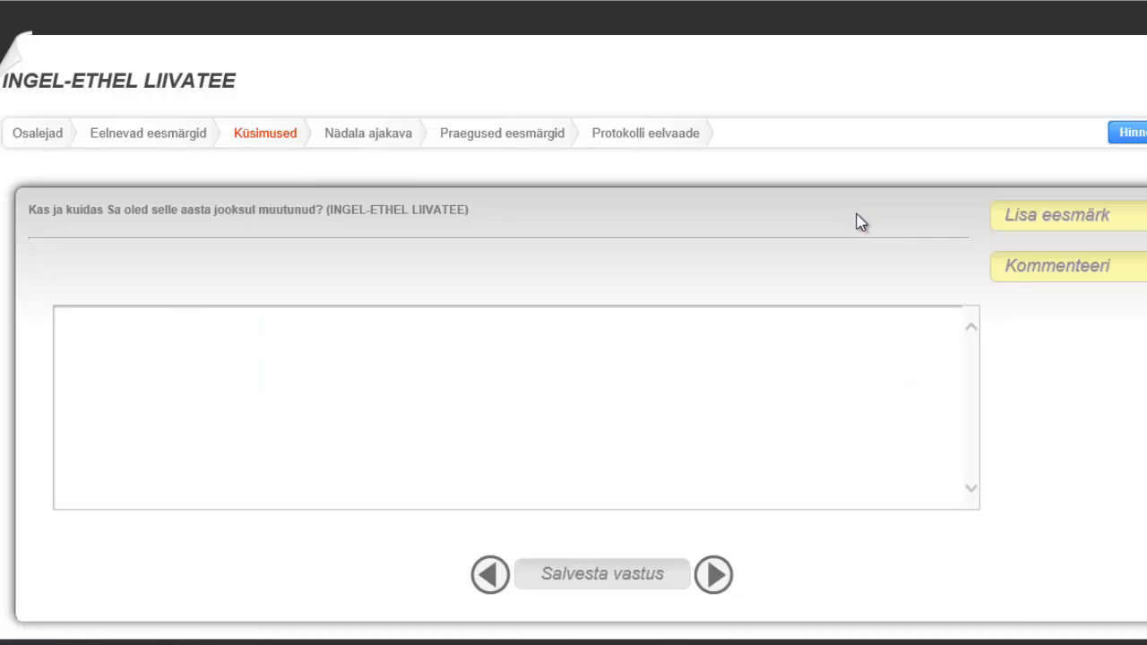
Step: View the student's weekly schedule (Nädala ajakava), and open the current goals (Praegused eesmärgid)
click(186, 374)
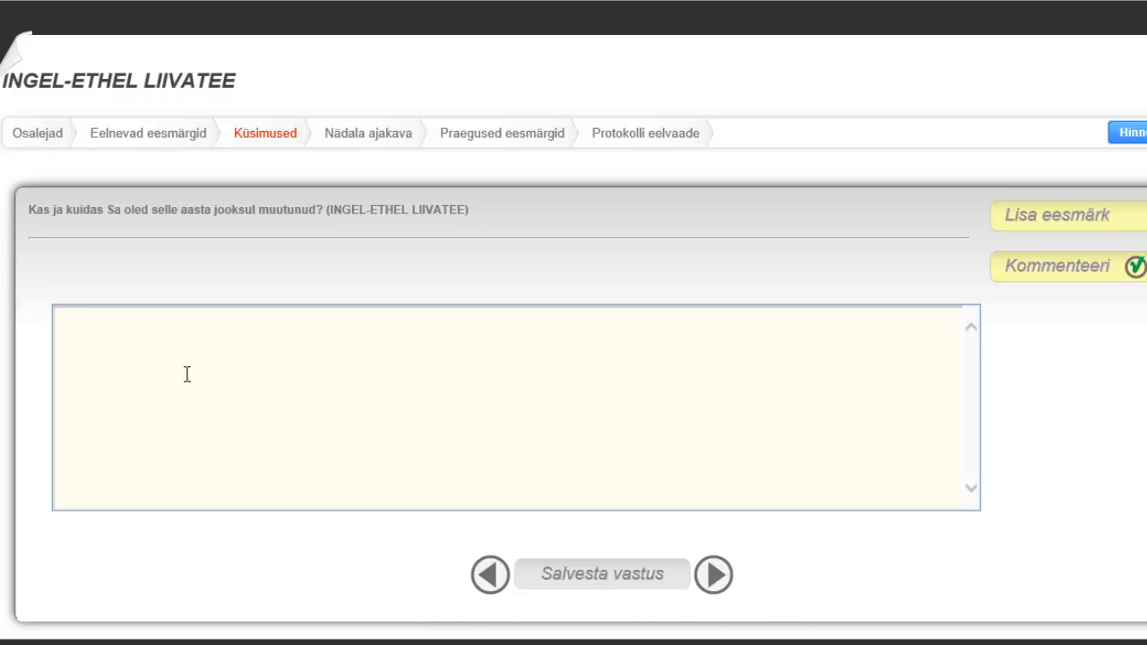
click(378, 137)
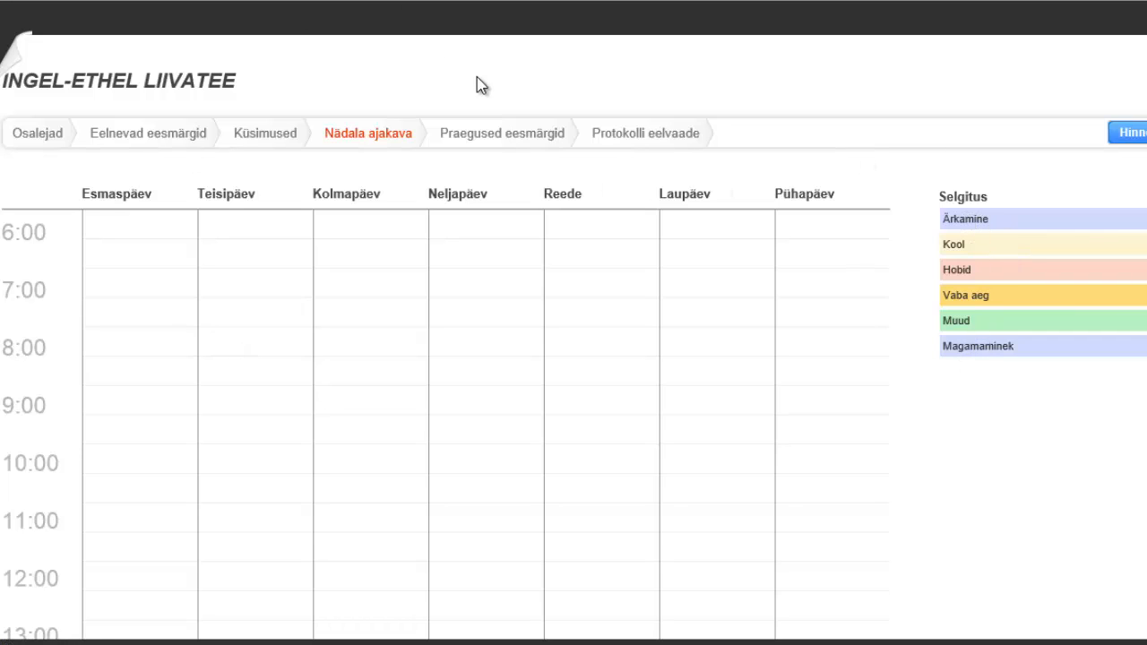
click(496, 136)
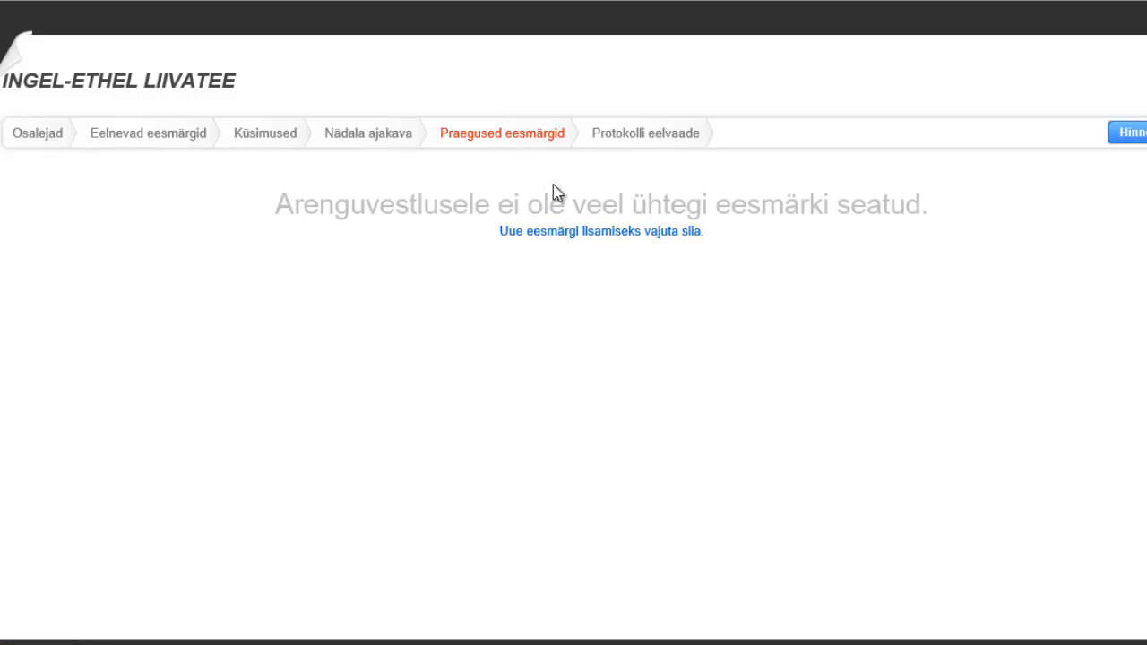
Step: Start a new goal with the short summary "Matemaatika hindele hea" and leave its detailed content empty
click(576, 235)
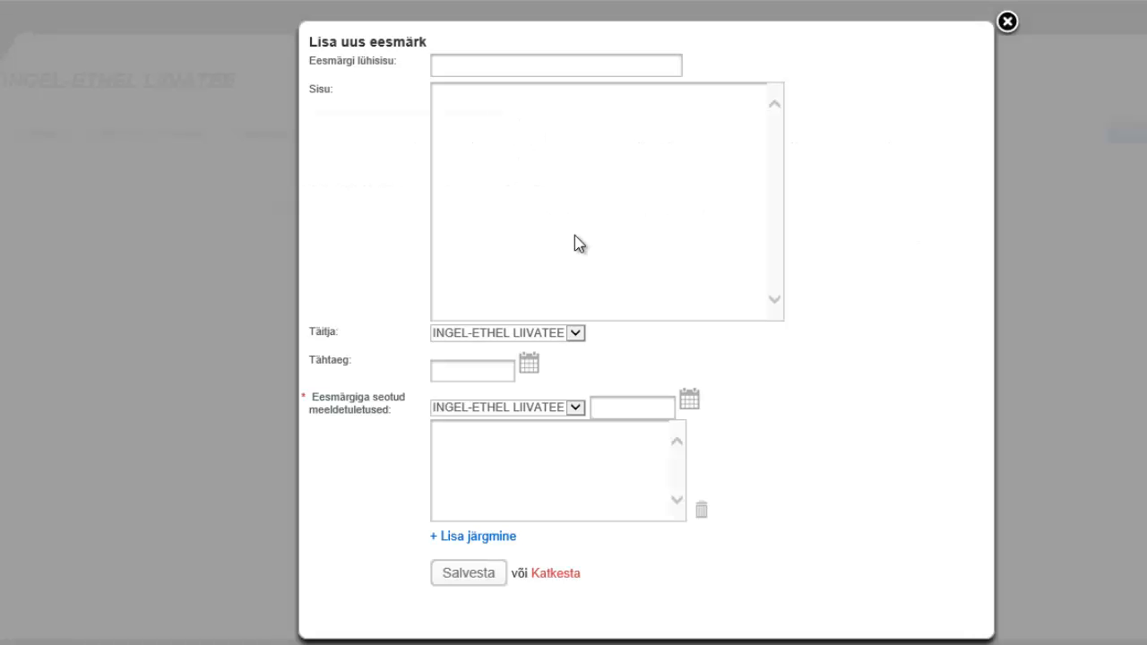
click(533, 61)
text(Matemaatika)
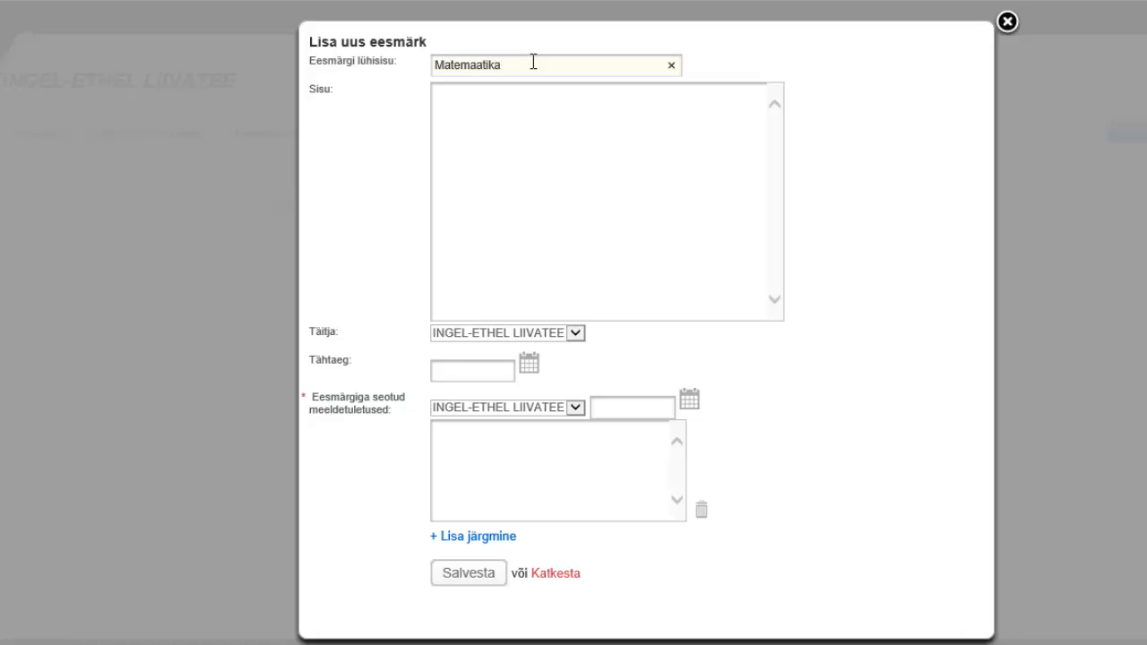
text( hindele hea)
click(549, 128)
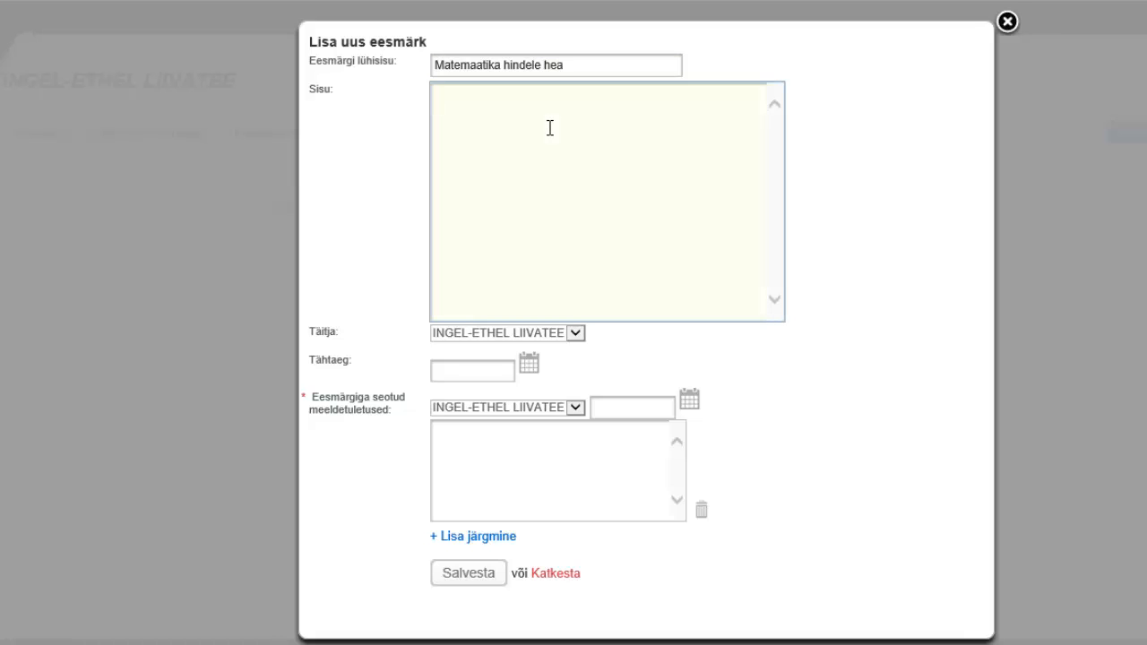
Step: Try the class teacher as the person responsible for the goal, and set it back to the student
click(576, 334)
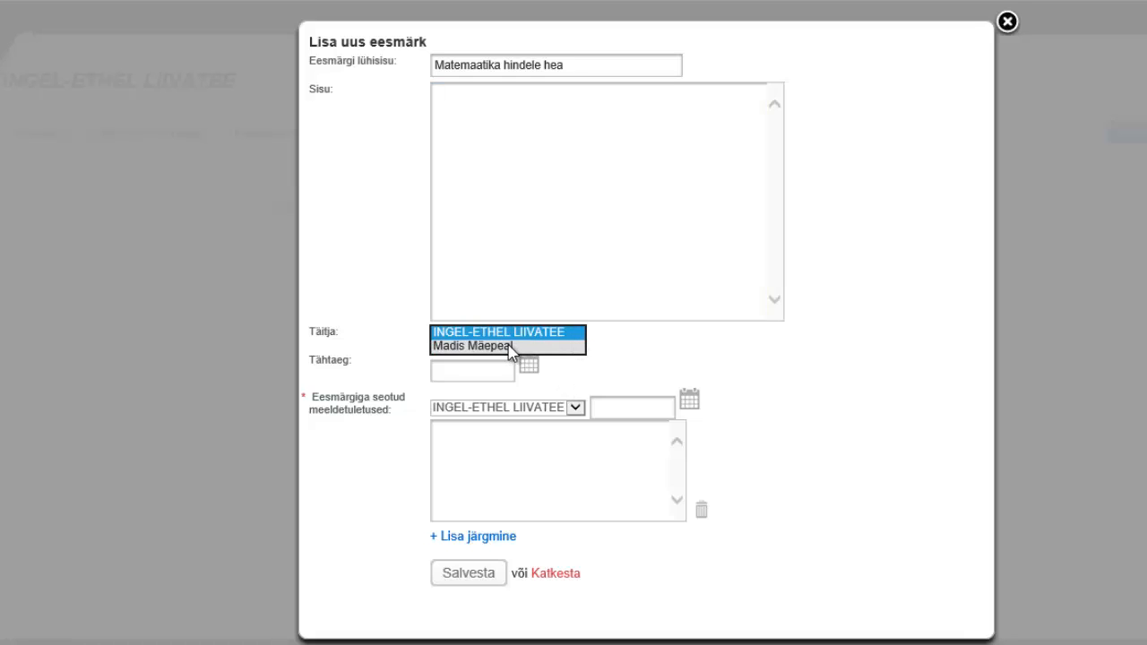
click(506, 349)
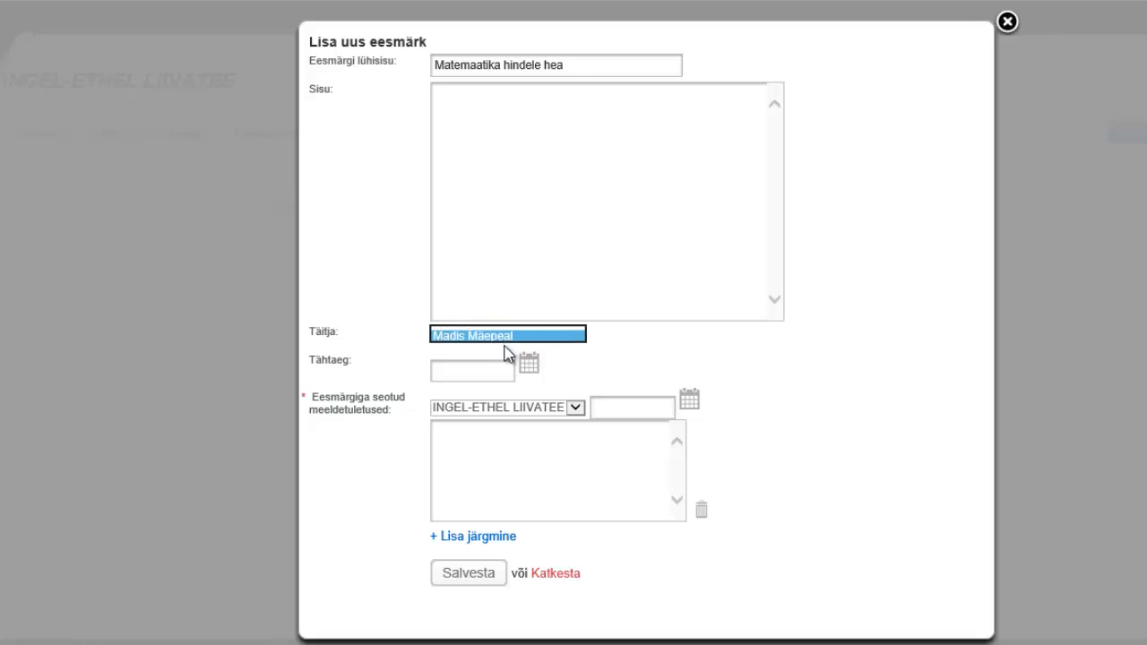
click(576, 334)
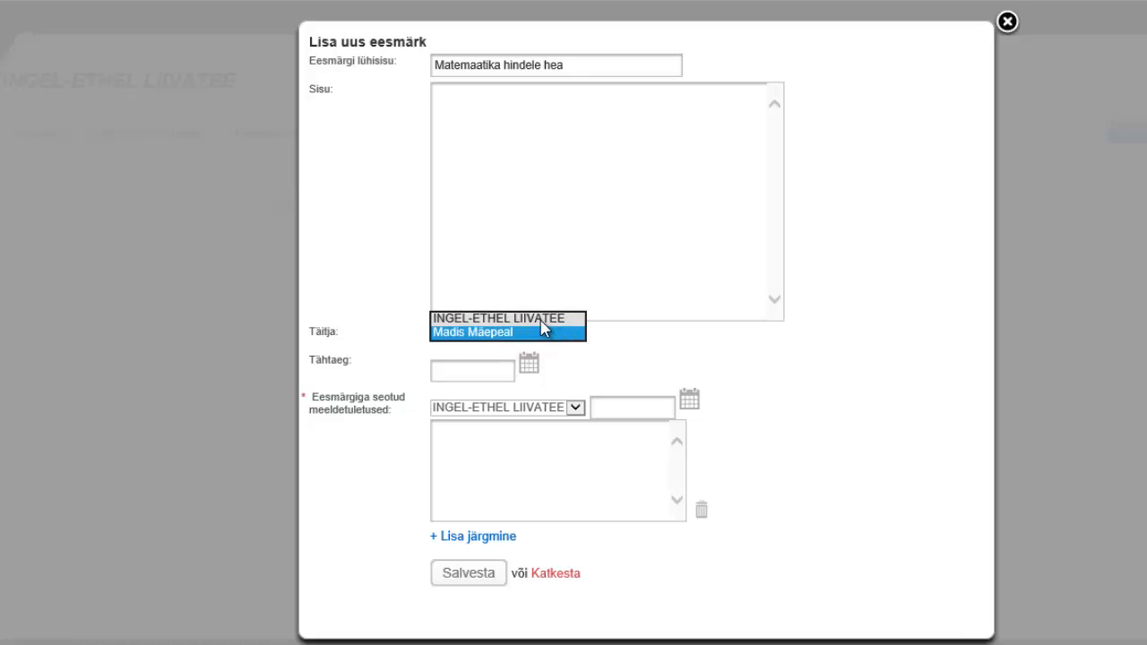
click(543, 320)
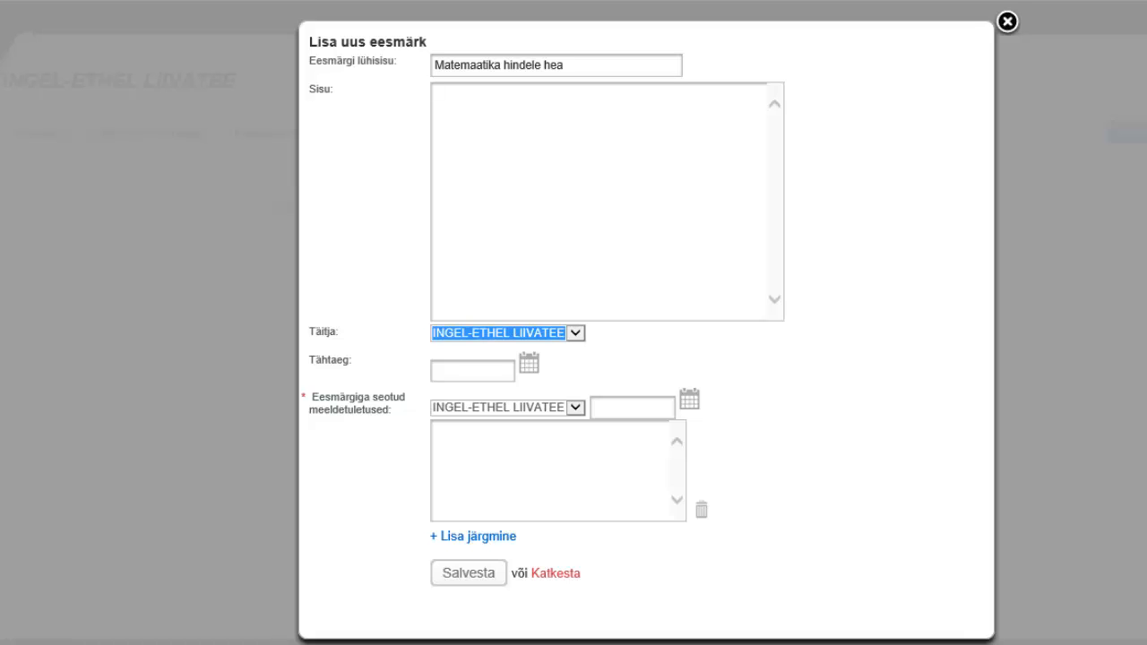
Step: Set the goal's deadline (Tähtaeg) to 30.5.2013 using the date picker
click(529, 365)
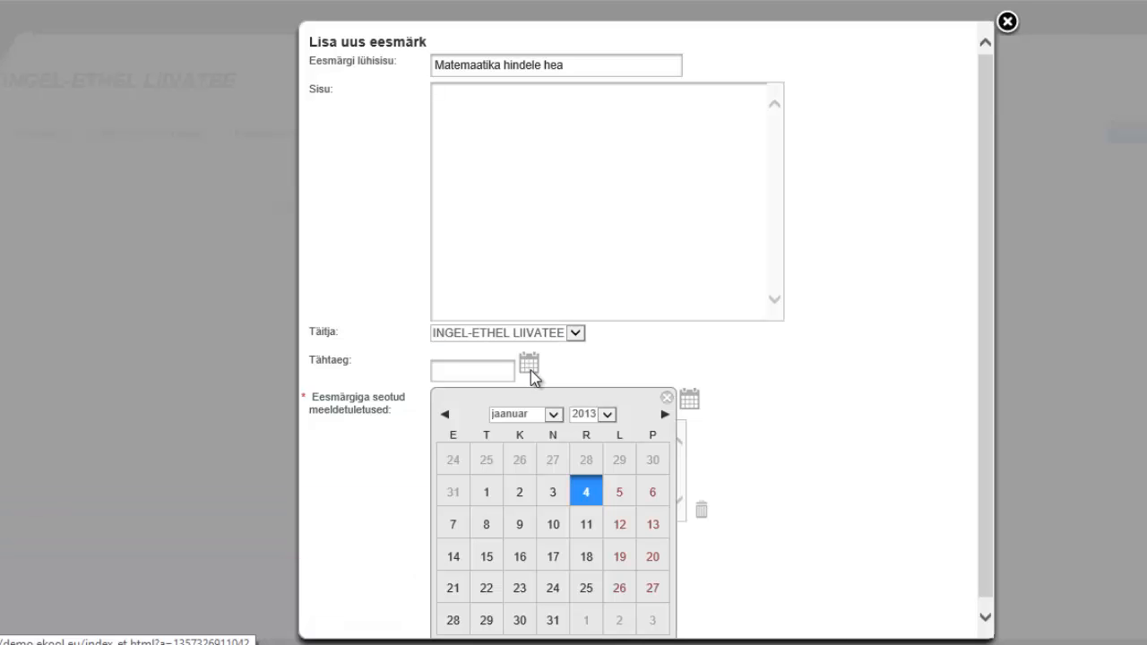
click(556, 416)
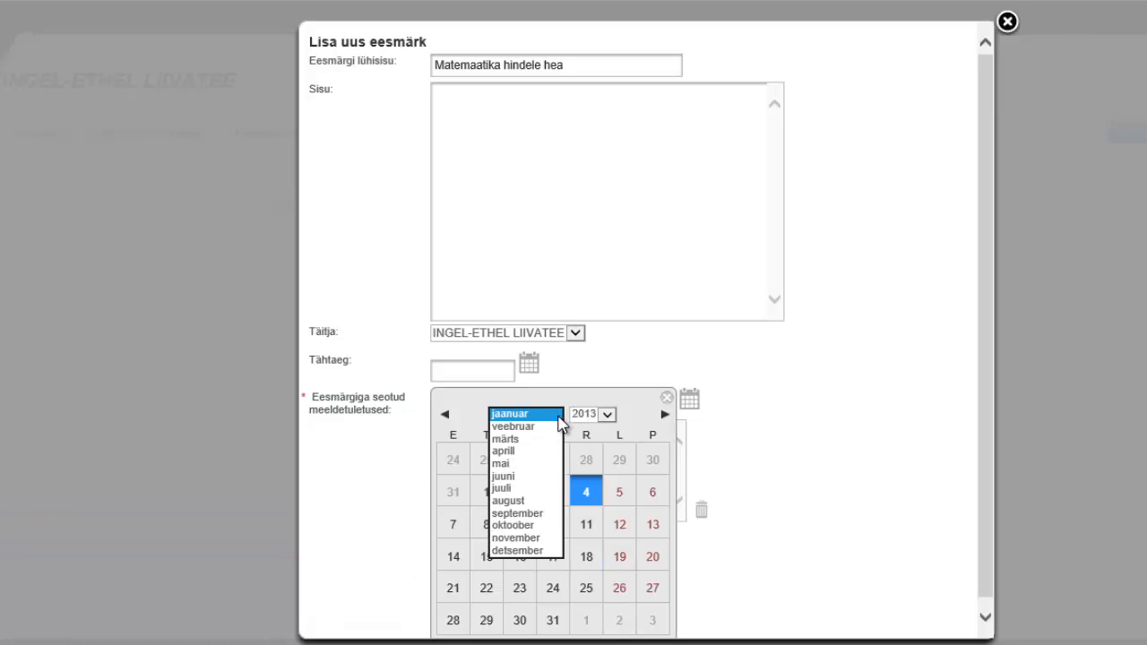
click(518, 464)
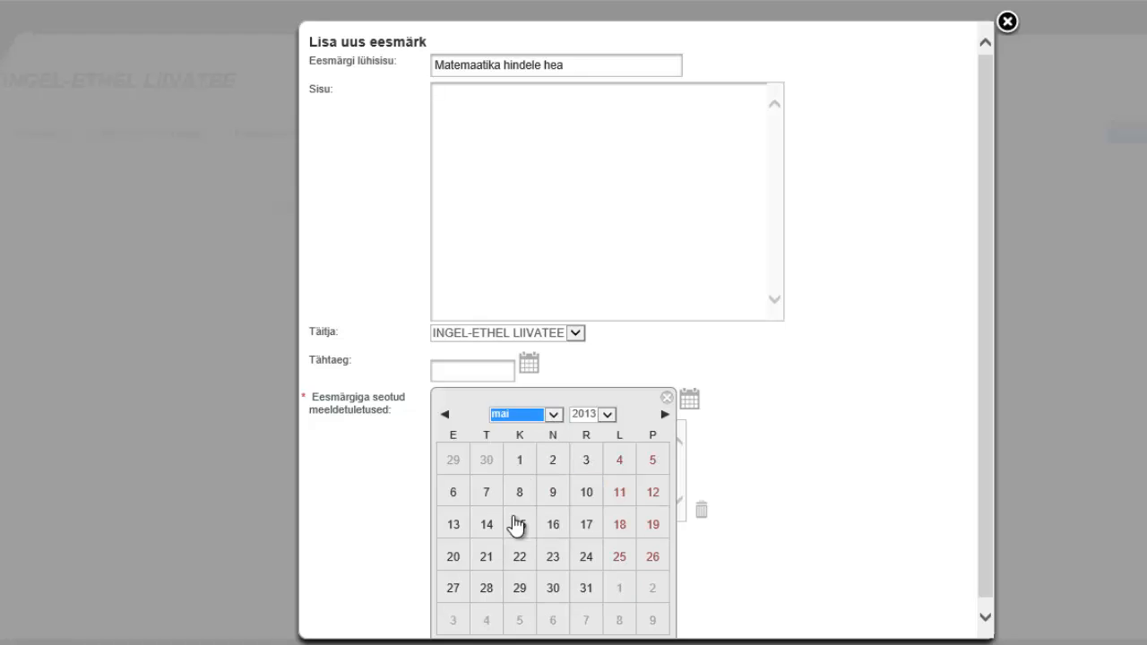
click(551, 587)
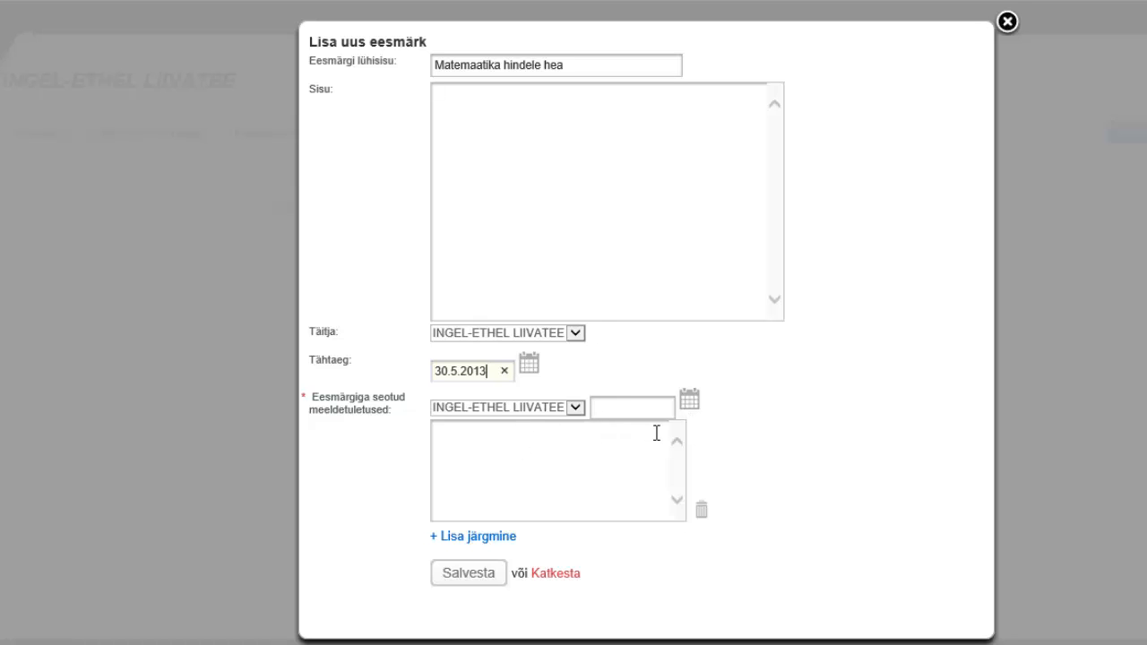
Step: Keep the student as the goal's reminder recipient, leave the reminder date and text empty, and save the goal
click(580, 412)
click(579, 412)
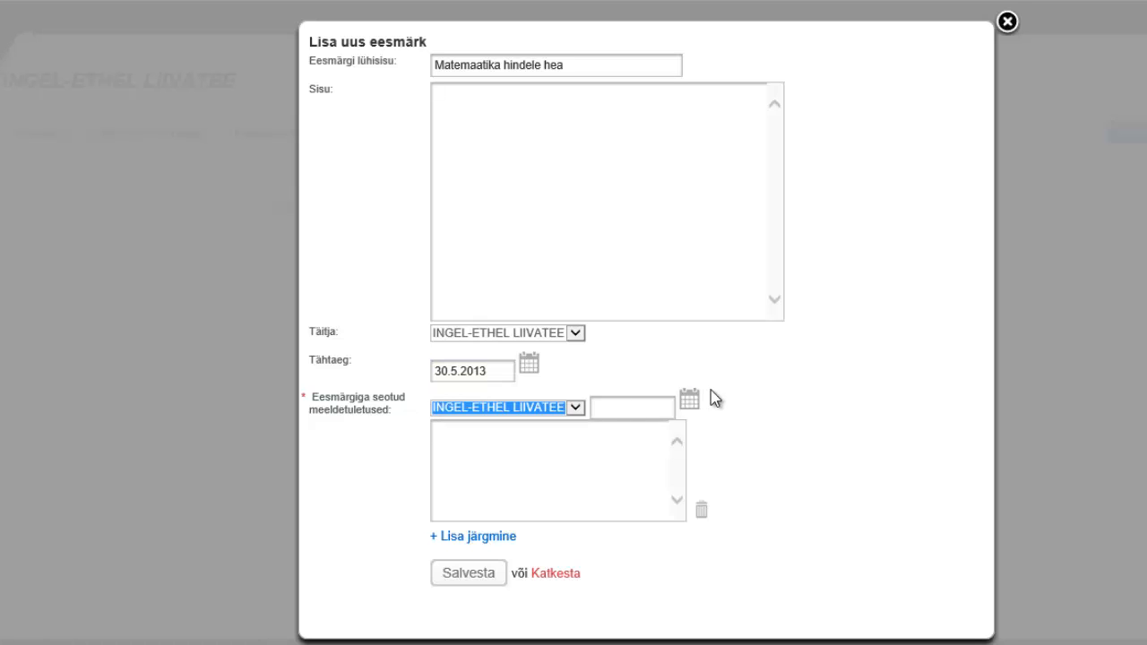
click(594, 481)
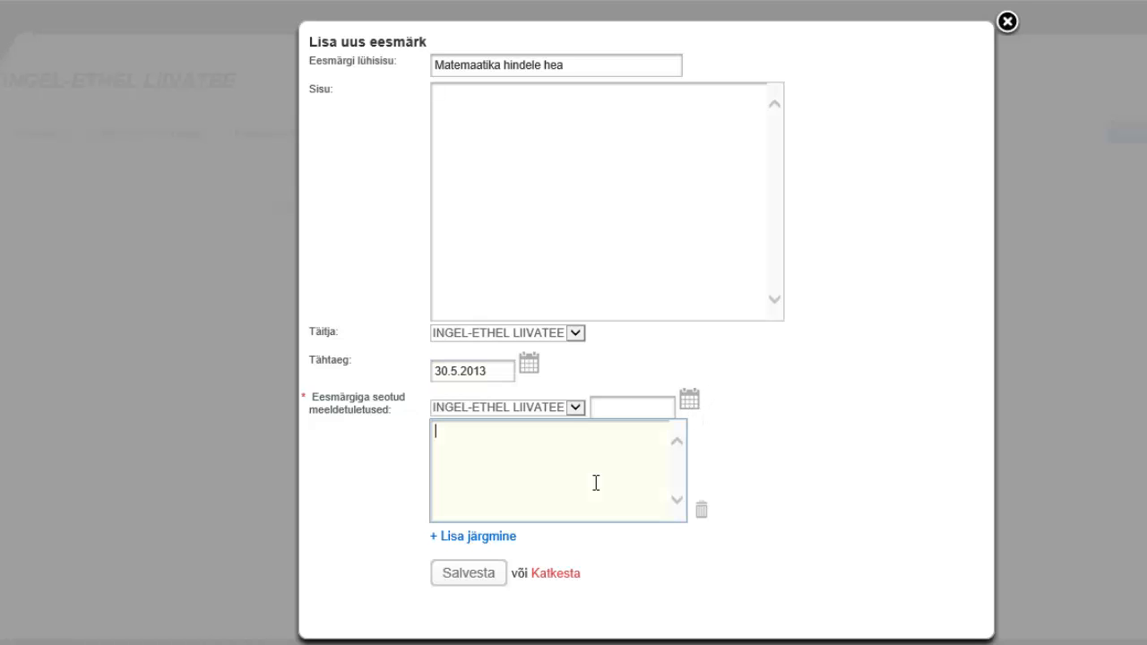
click(492, 577)
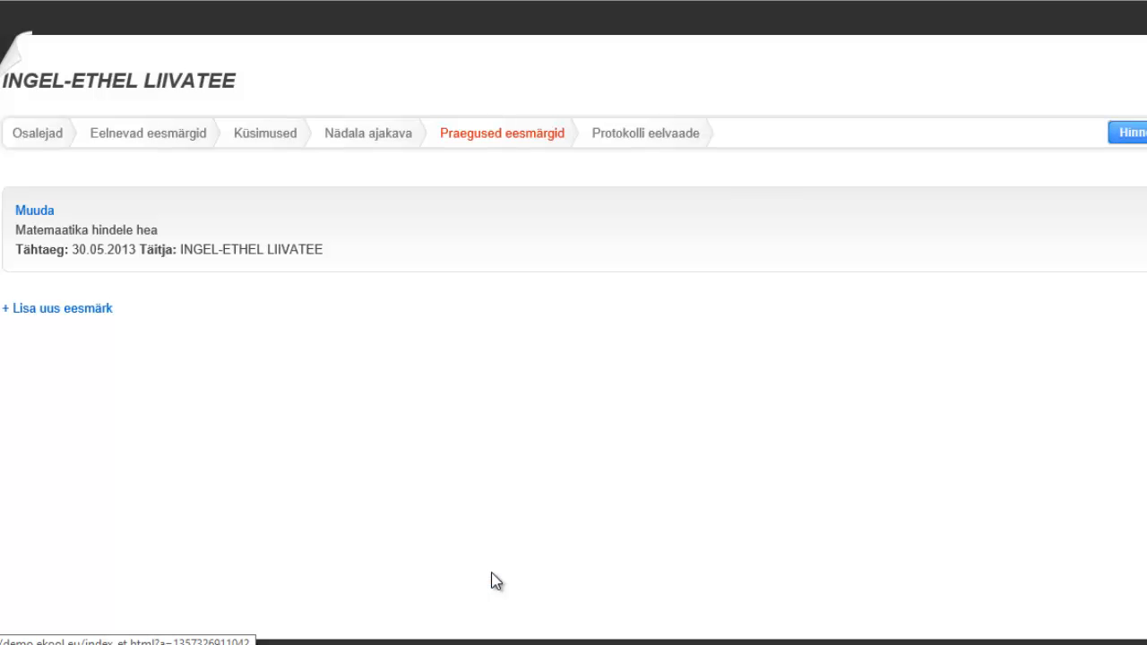
Step: Open the protocol preview (Protokolli eelvaade), review it from the participants through this year's goals, and go back to the development conversation list
click(632, 135)
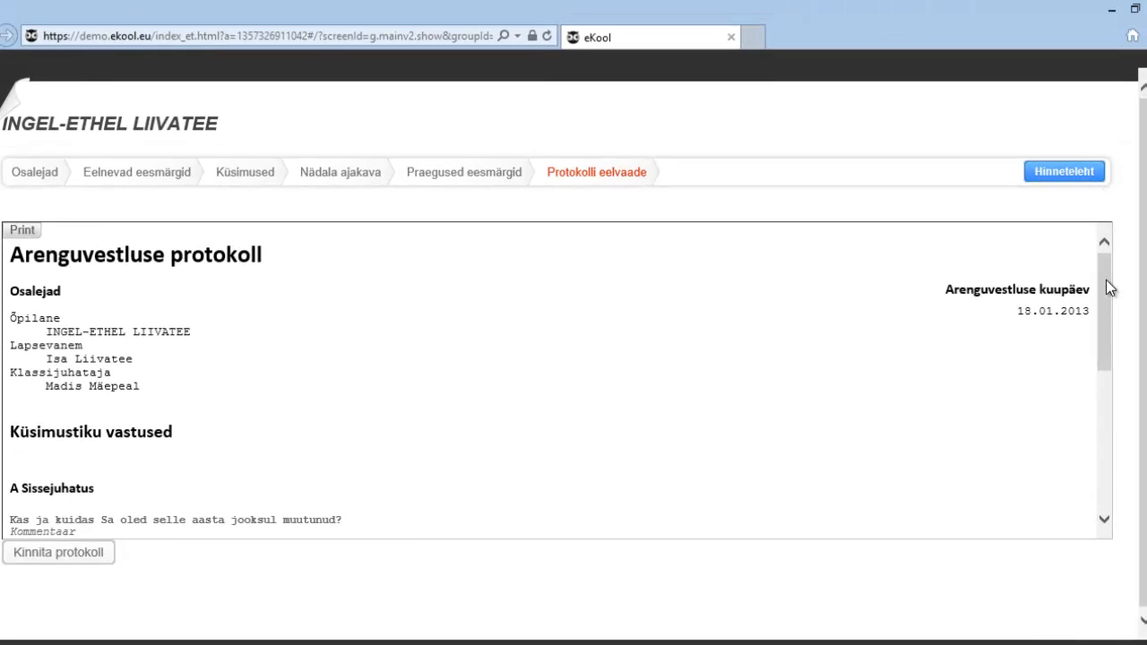
drag(1109, 286, 1101, 259)
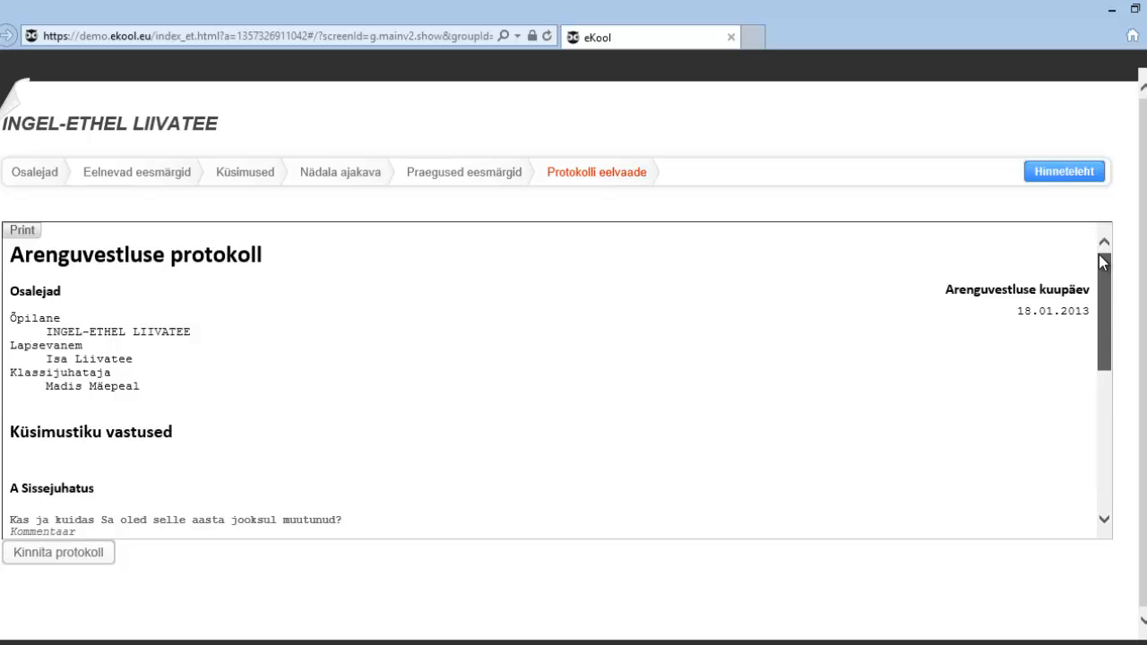
drag(1102, 262, 1102, 340)
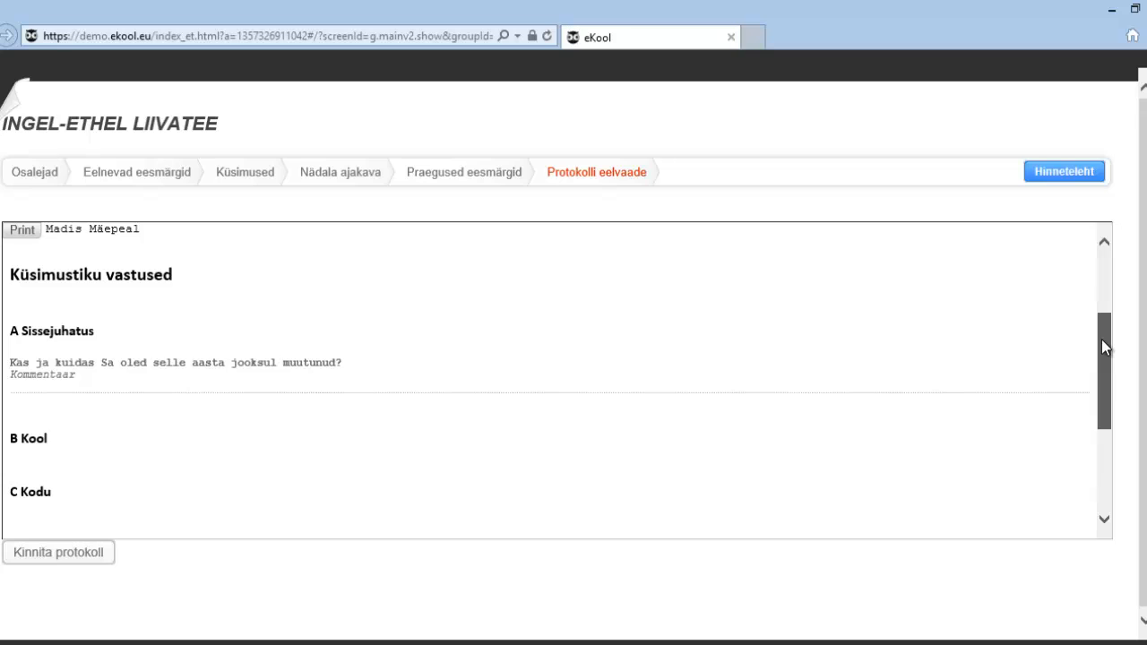
drag(1102, 339, 1103, 451)
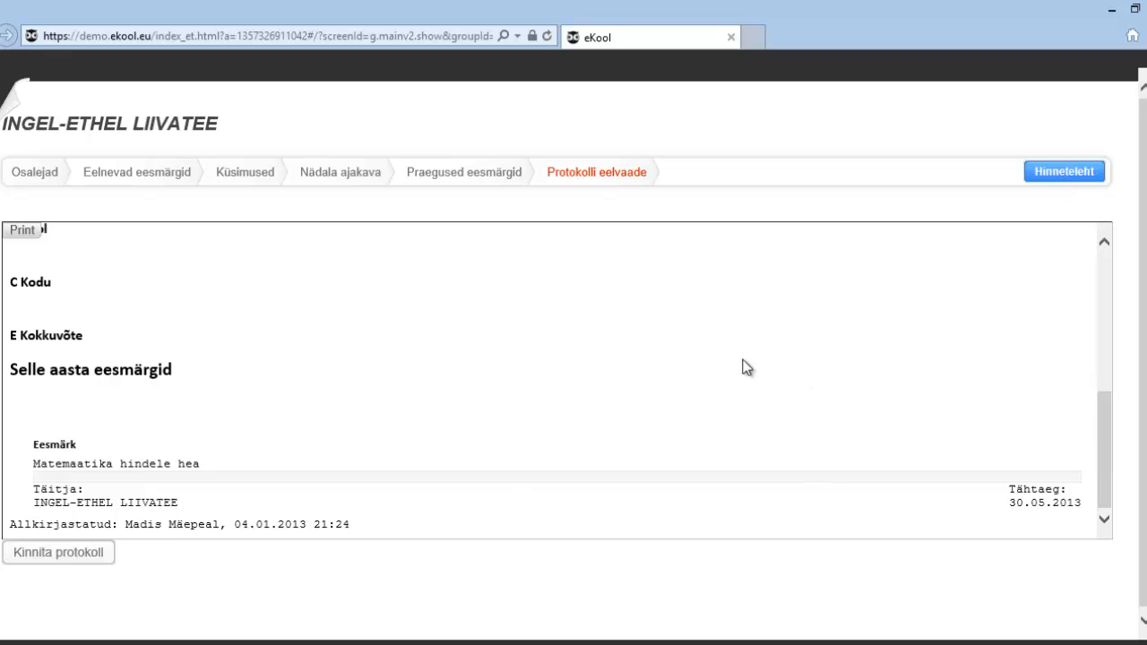
scroll(16, 353, down, 1)
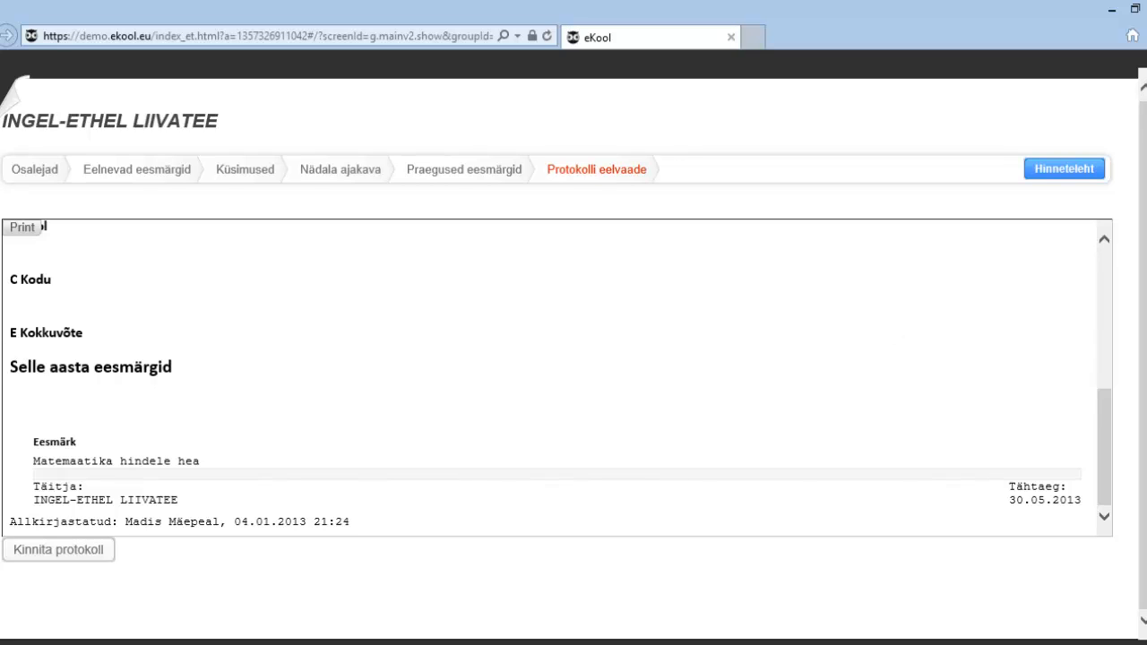
click(1, 100)
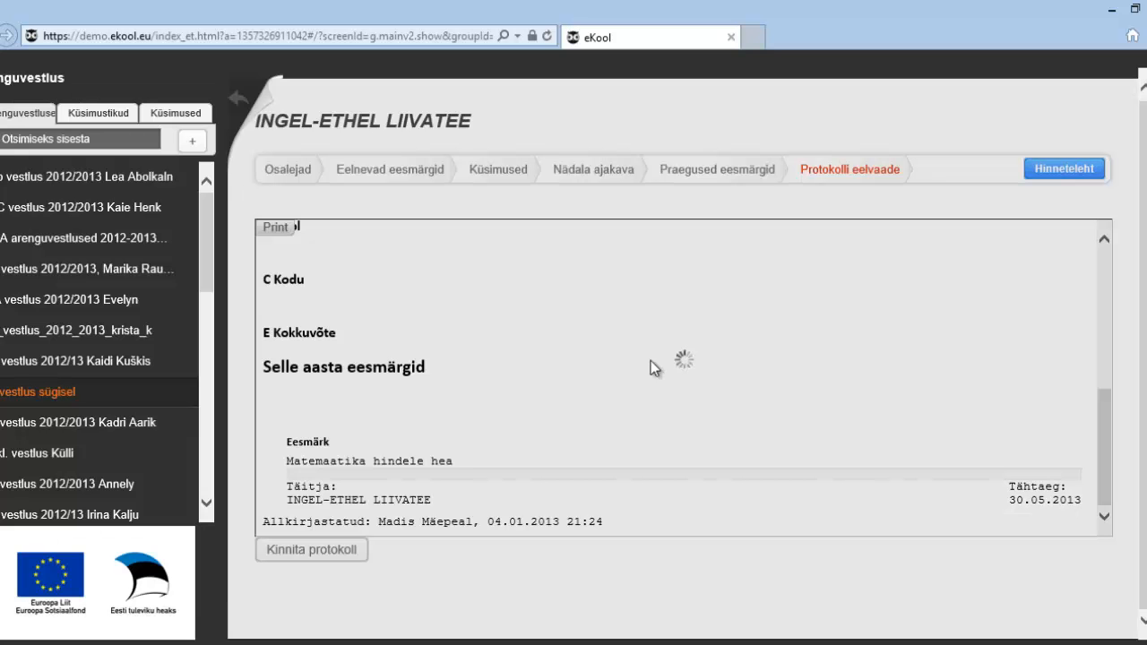